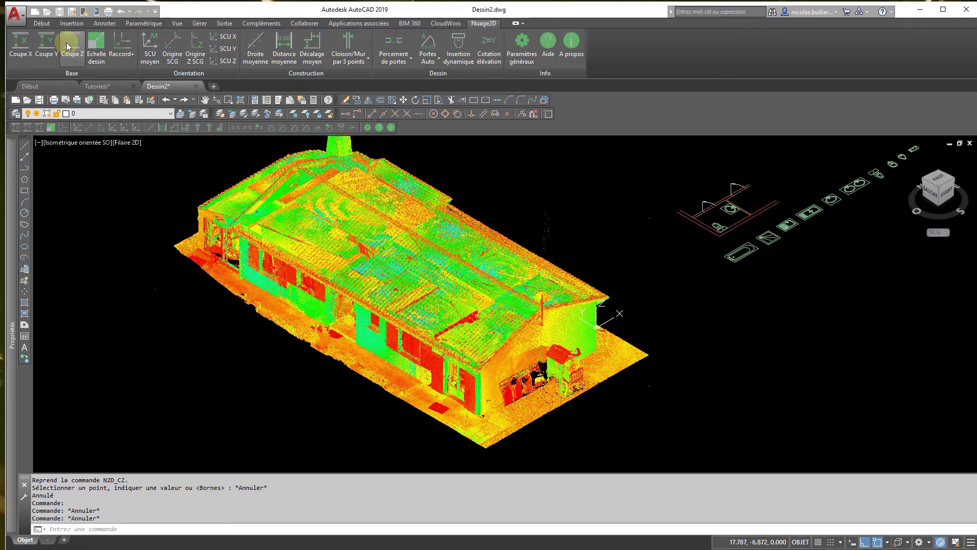
Cut a Z section through the point cloud from a floor point at the entrance porch, with a 1.8 offset and 0.10 m thickness
click(68, 47)
click(45, 57)
click(75, 61)
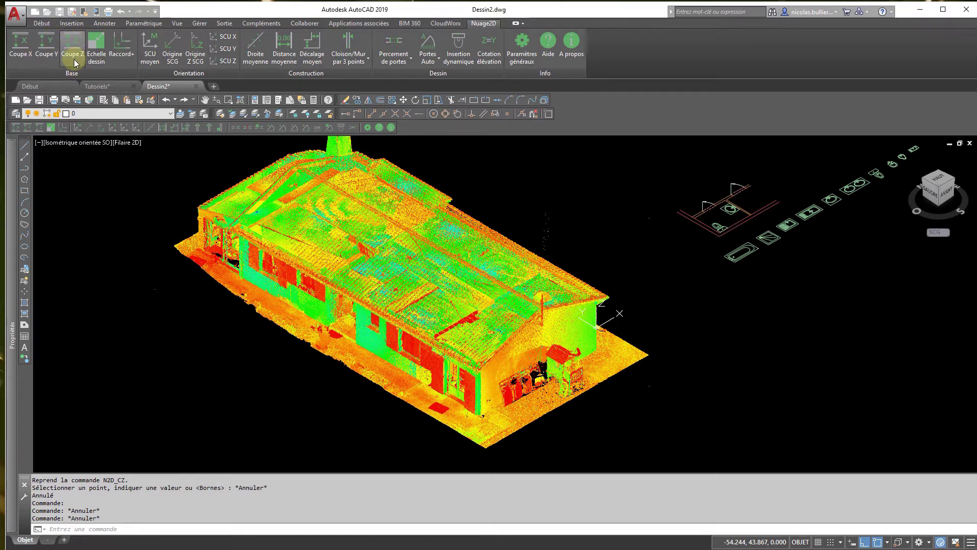
click(72, 59)
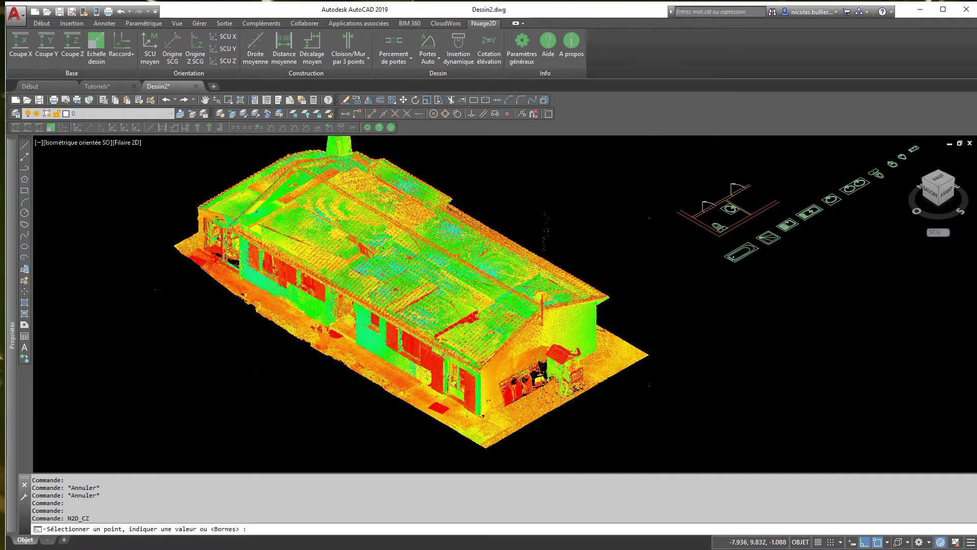
scroll(334, 326, up, 5)
scroll(357, 332, up, 3)
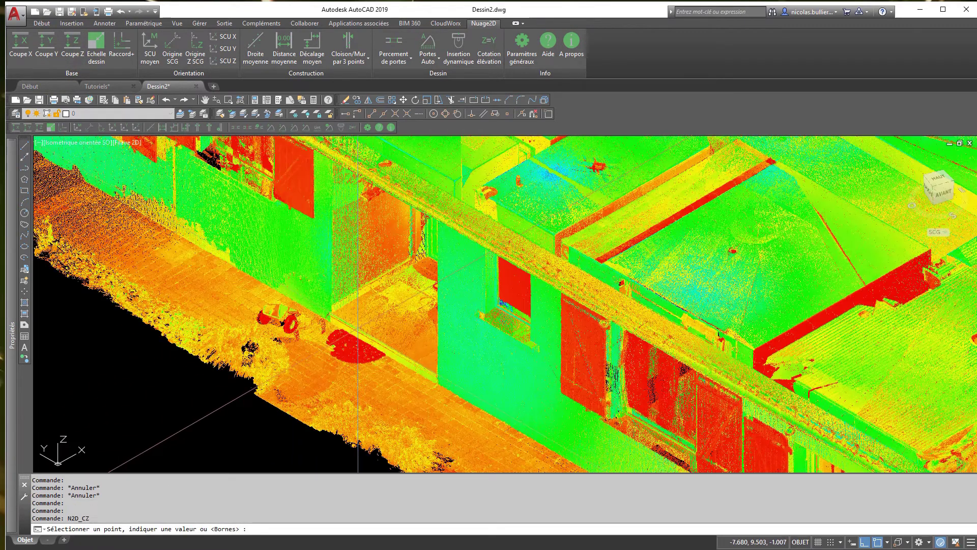
scroll(351, 310, up, 5)
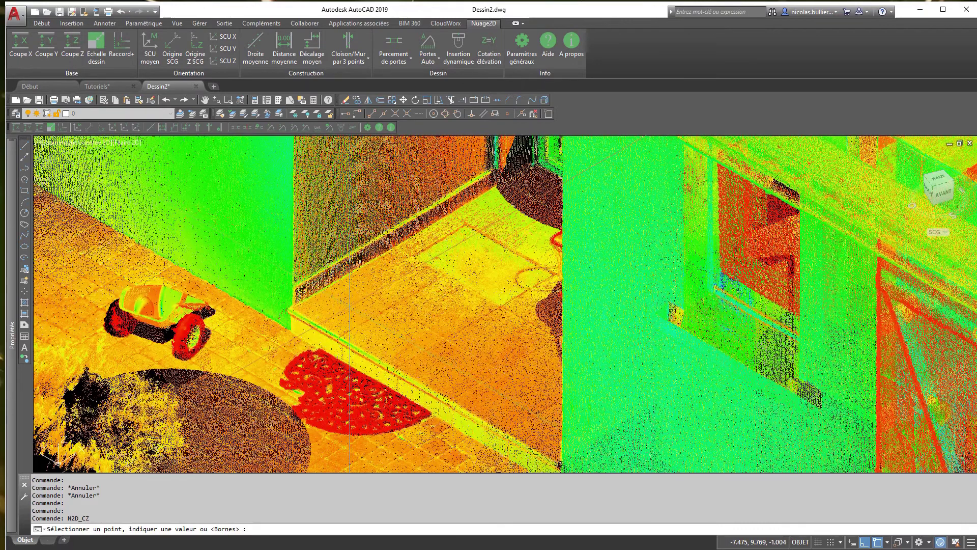
click(347, 307)
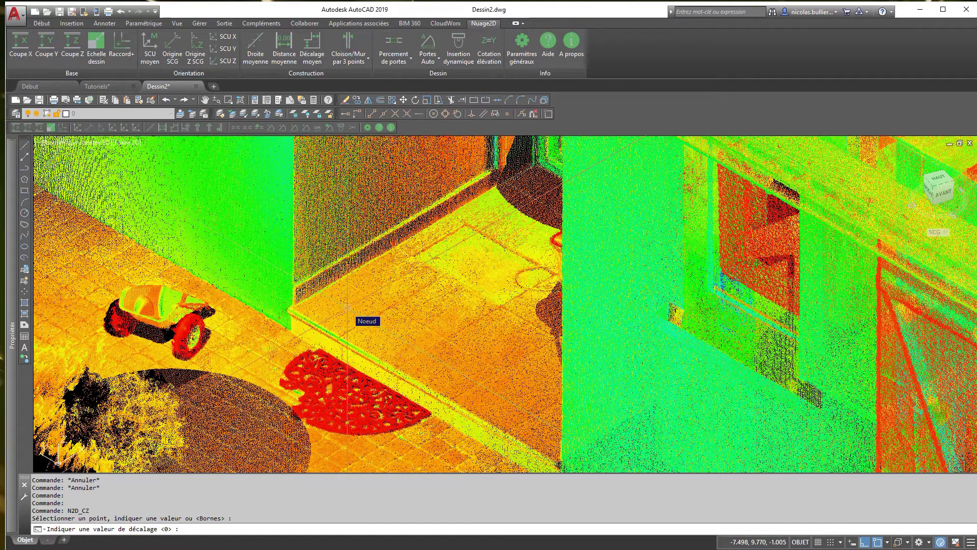
text(1.8)
key(Return)
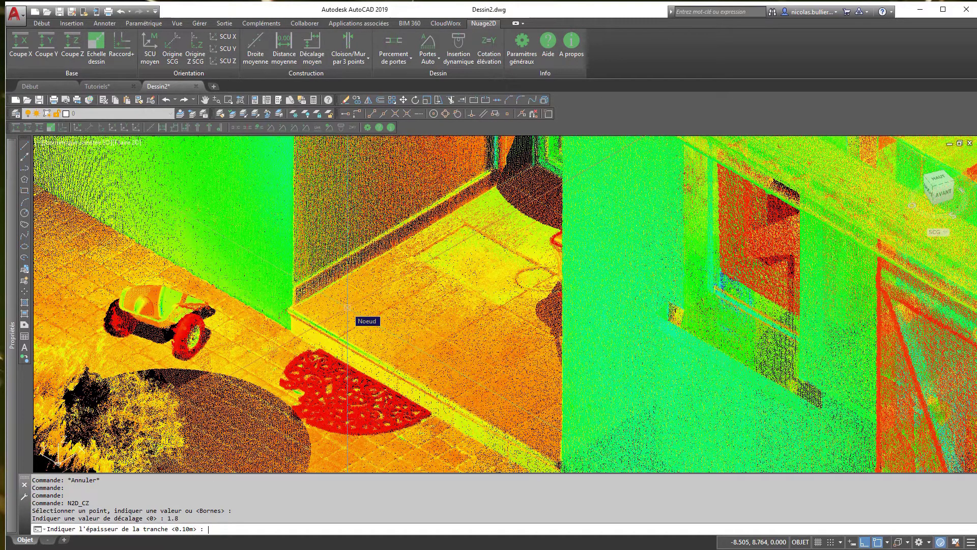
key(Return)
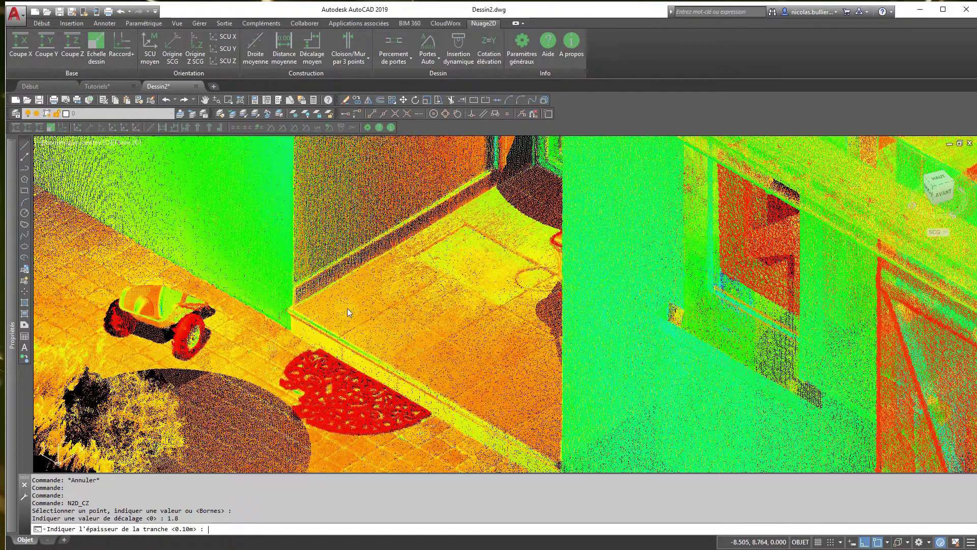
scroll(422, 270, down, 4)
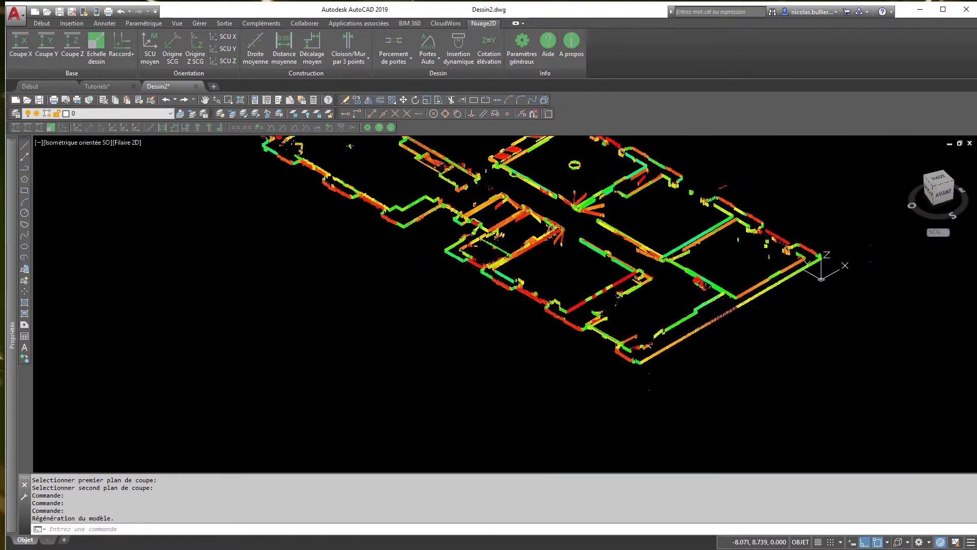
scroll(409, 328, up, 3)
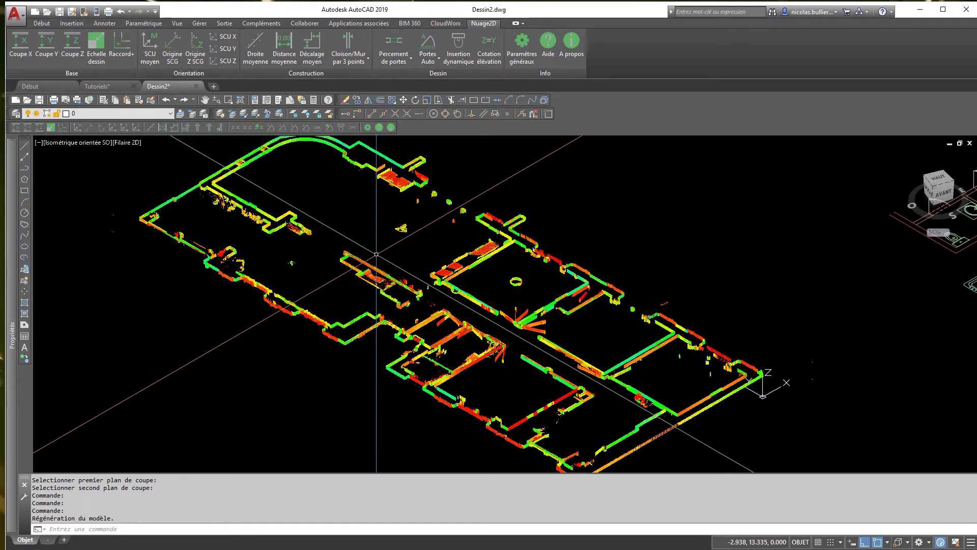
Cancel the current section to restore the full building point cloud
click(441, 24)
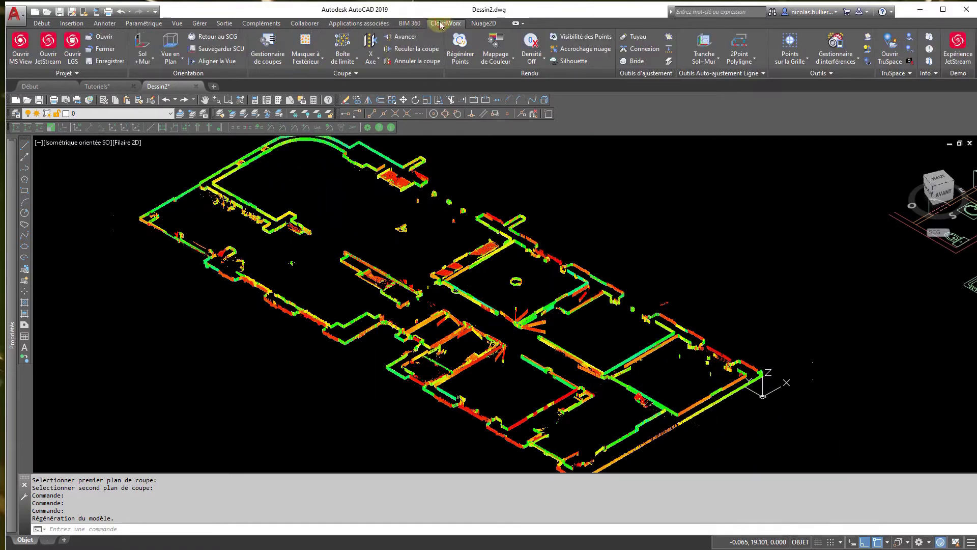
click(407, 51)
click(476, 24)
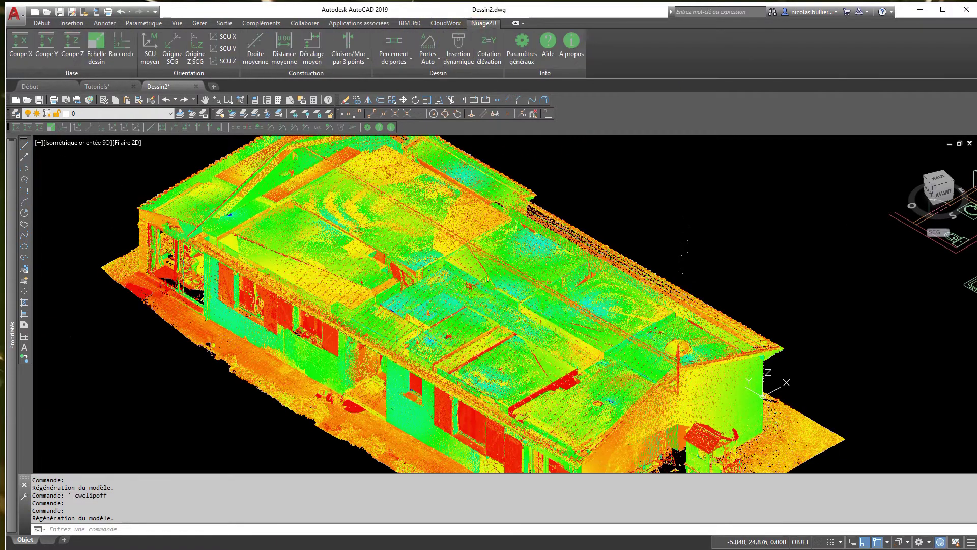
Cut a Z section from a point on a room's ceiling, with a -0.1 offset and 0.10 m thickness
middle_drag(513, 368, 421, 299)
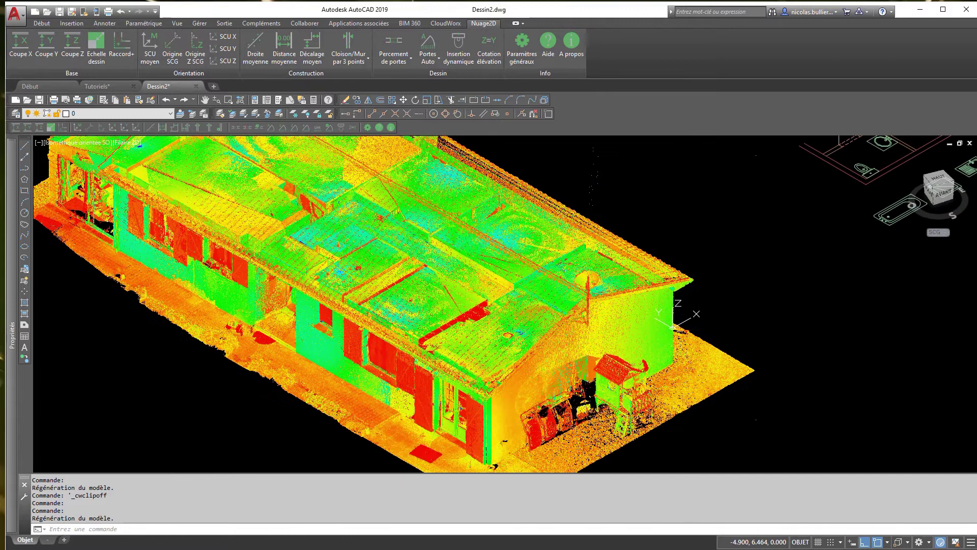
scroll(397, 304, up, 5)
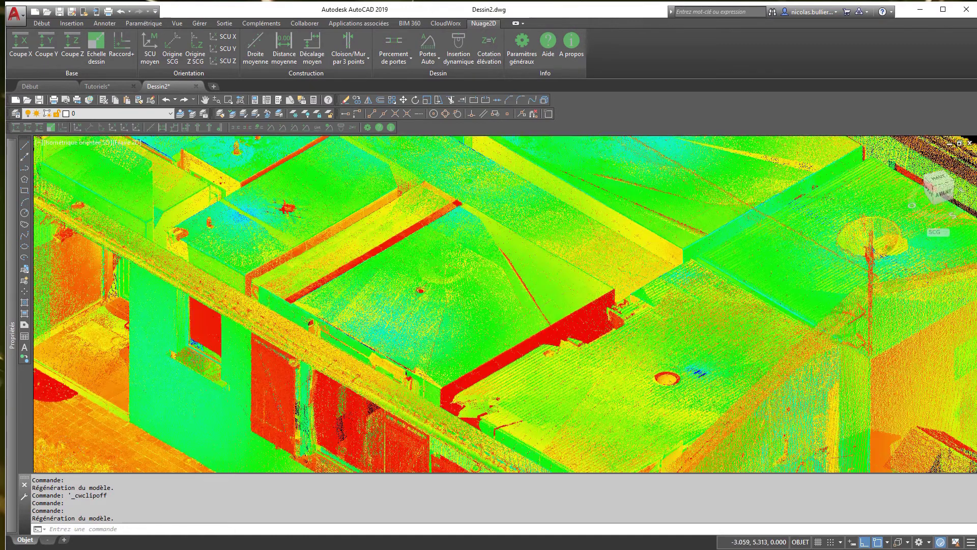
scroll(557, 286, up, 3)
scroll(525, 267, up, 2)
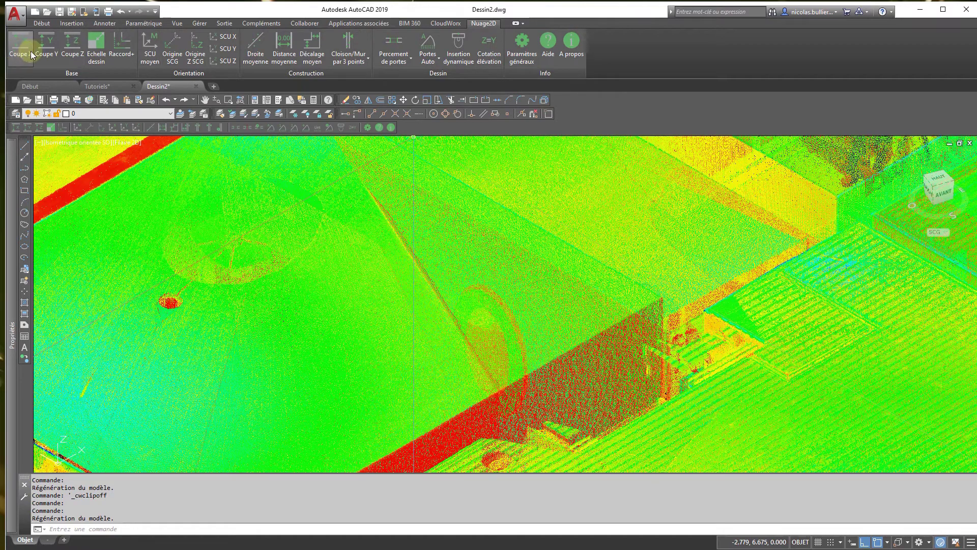
click(70, 53)
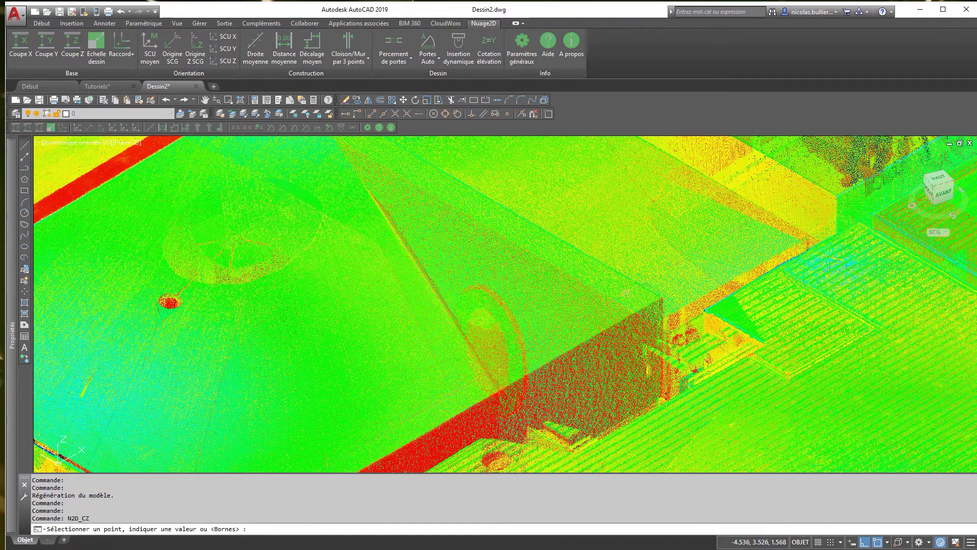
click(459, 345)
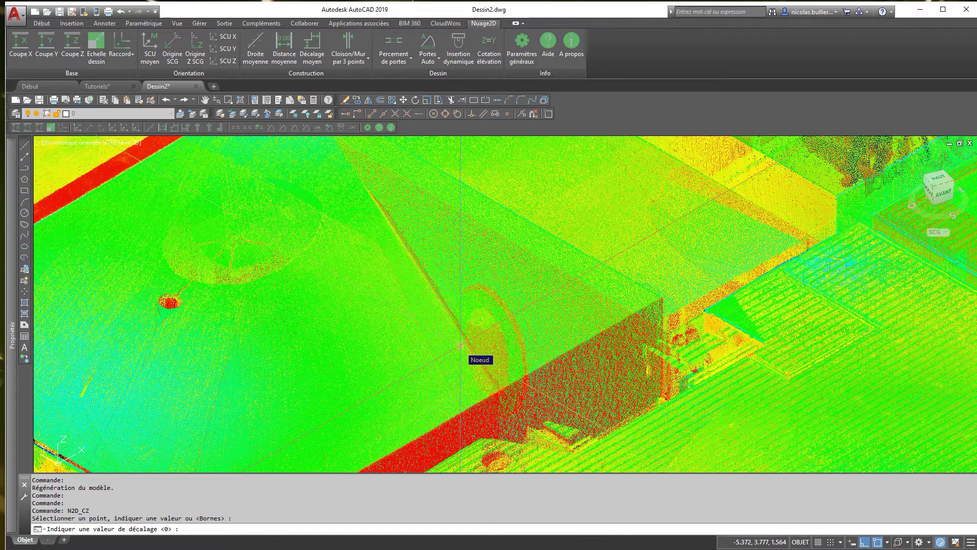
text(-.1)
key(Return)
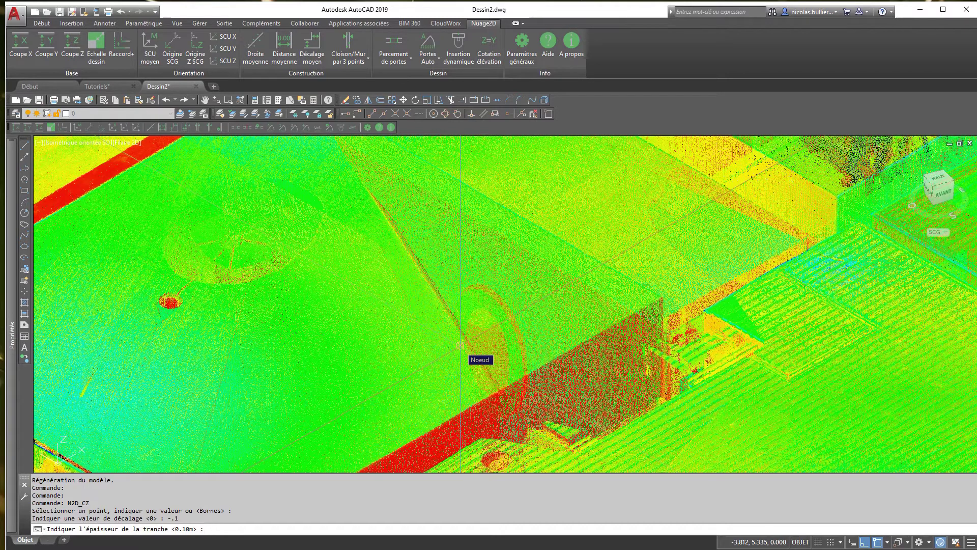
key(Return)
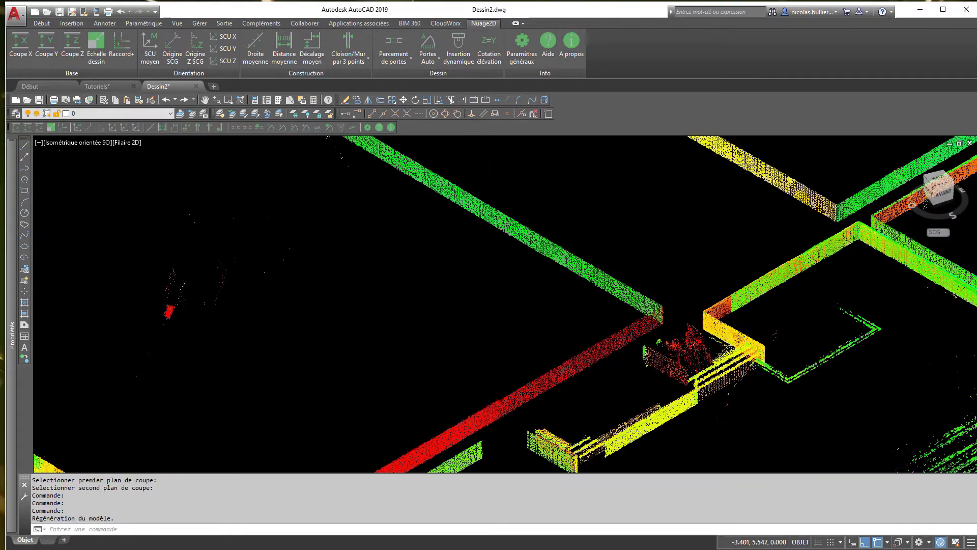
Examine the wall outlines of the ceiling-level slice across the whole building
middle_drag(476, 315, 471, 429)
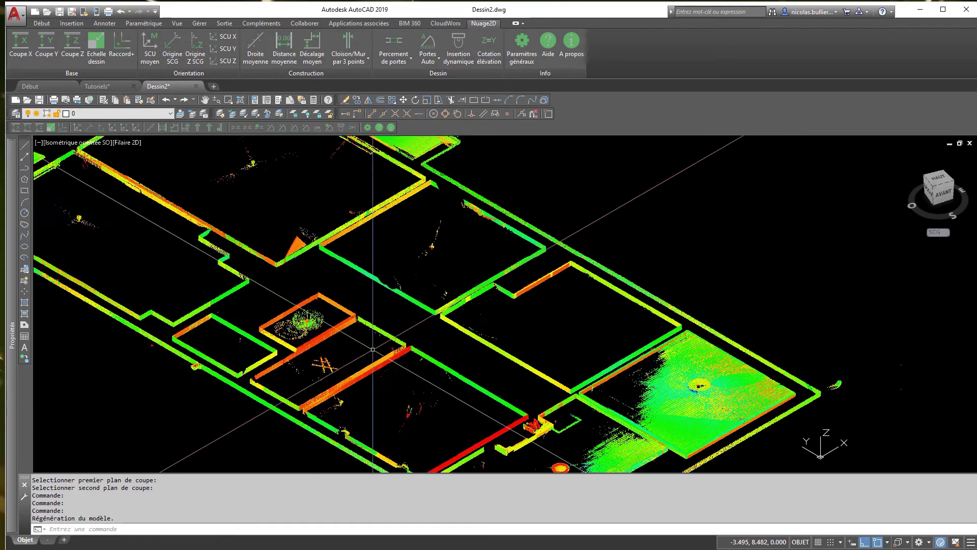
scroll(374, 349, down, 4)
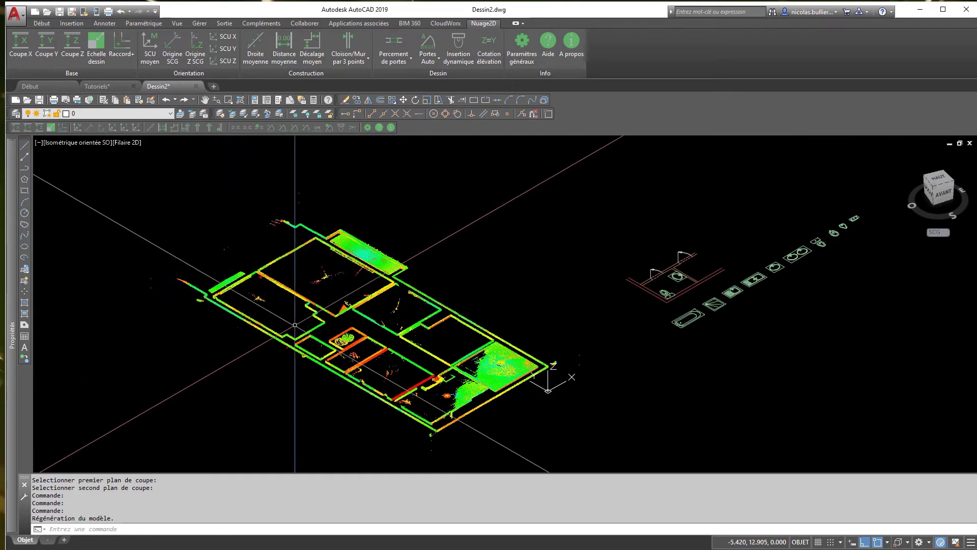
scroll(375, 356, up, 2)
scroll(373, 358, up, 2)
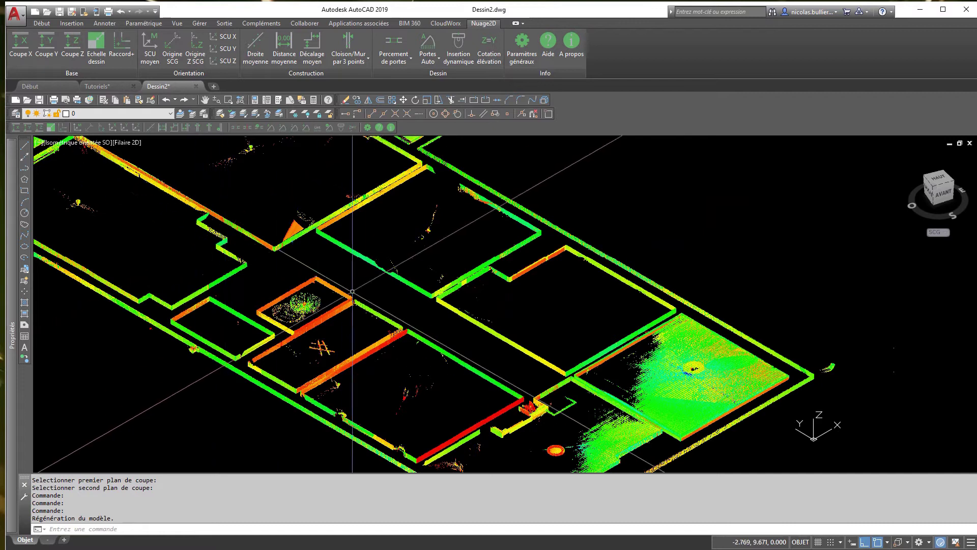
middle_drag(345, 305, 518, 400)
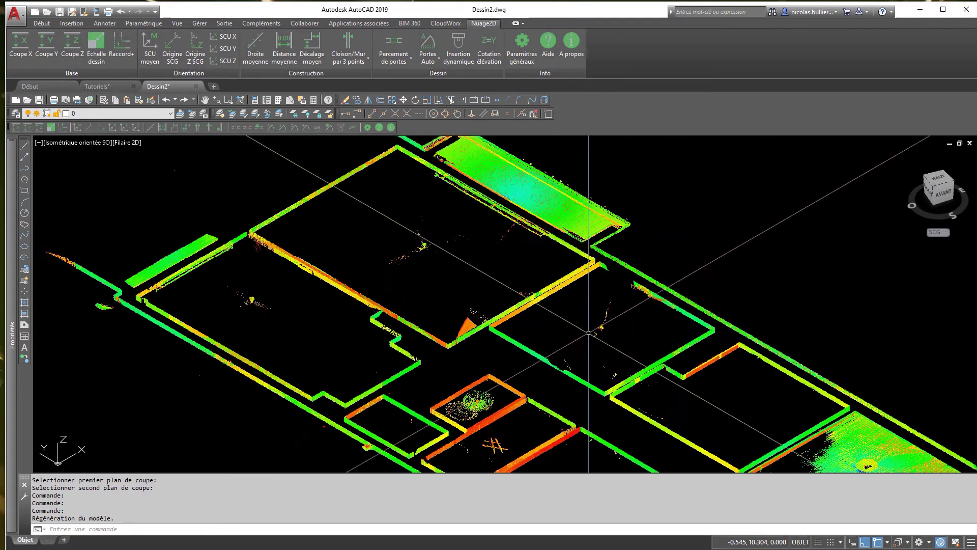
middle_drag(552, 285, 305, 157)
middle_drag(313, 330, 448, 281)
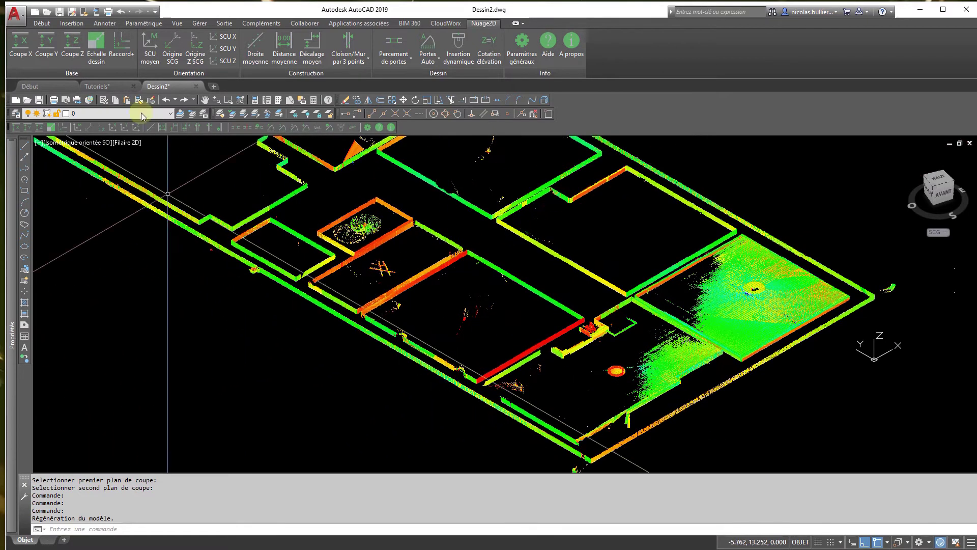
Start another Z section with the Bornes option and look over the slice for placing its lower bound
click(72, 47)
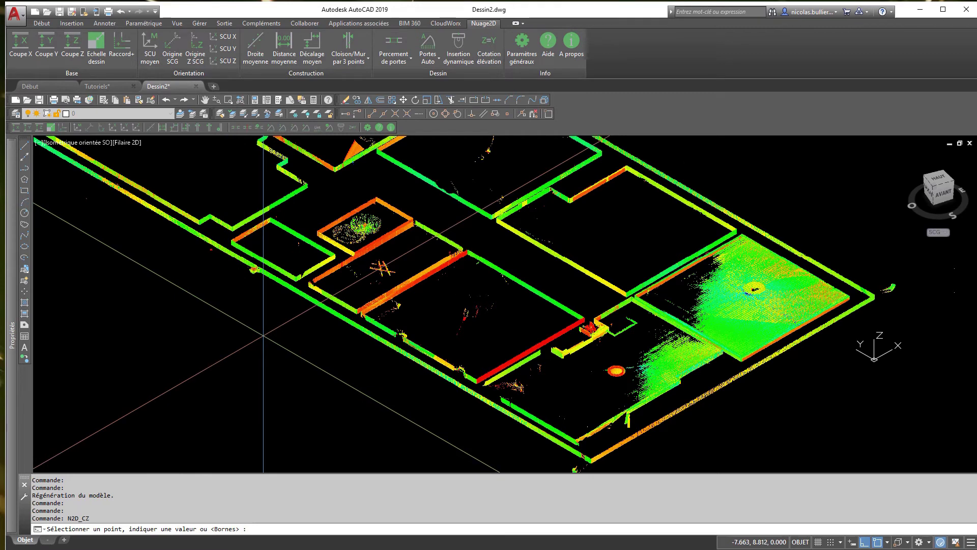
scroll(263, 336, down, 8)
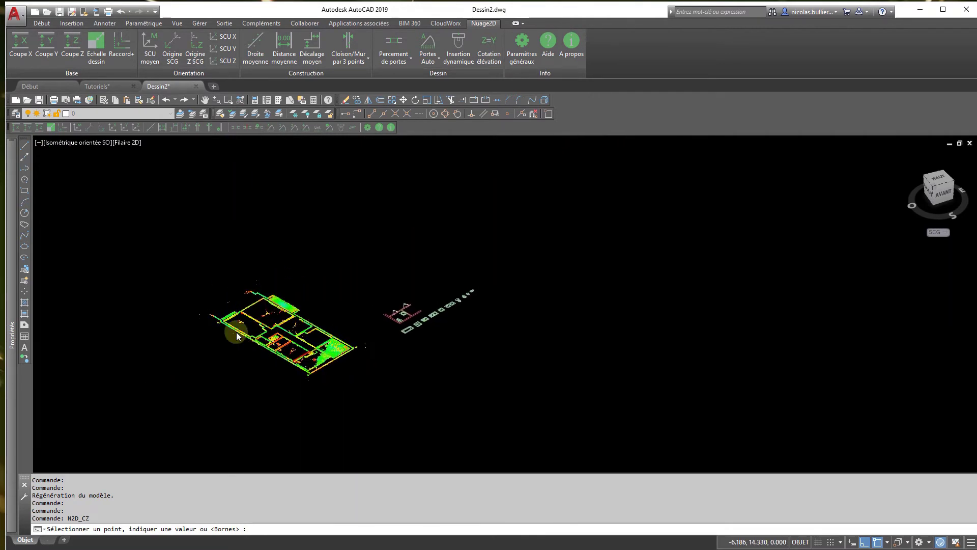
scroll(230, 339, up, 4)
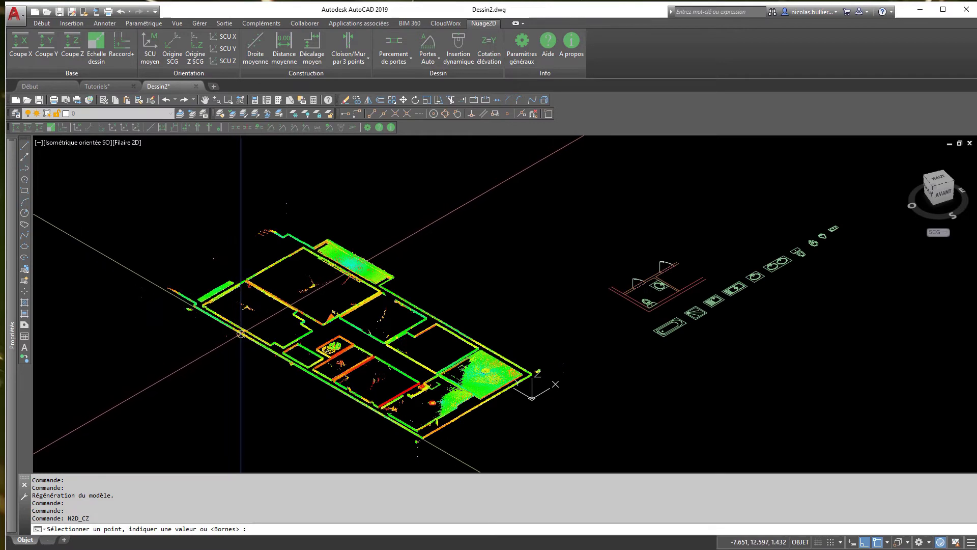
key(Return)
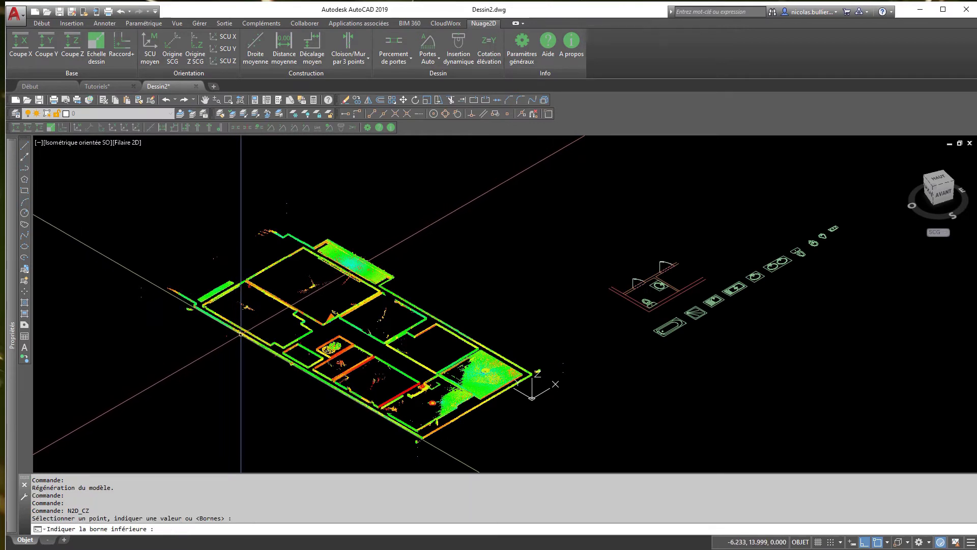
scroll(285, 348, up, 5)
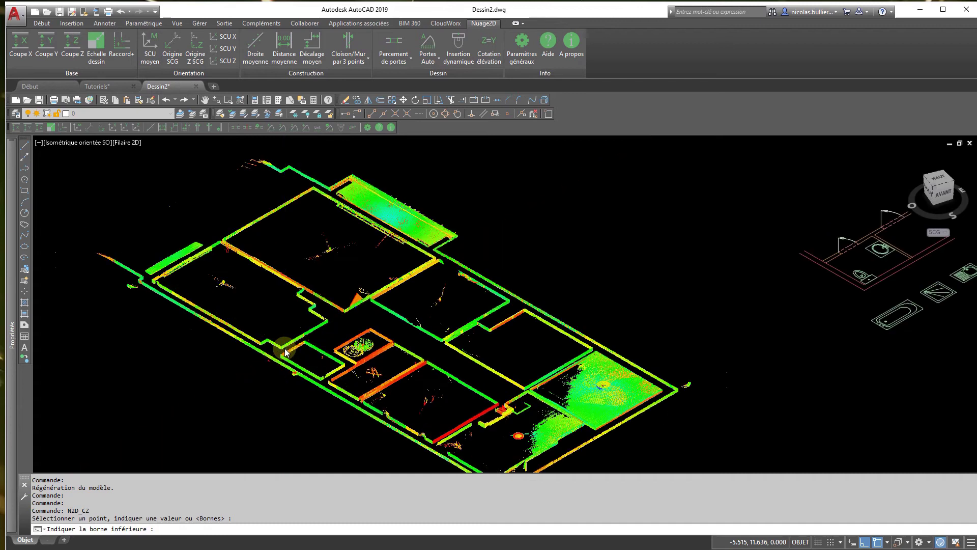
middle_drag(285, 349, 231, 264)
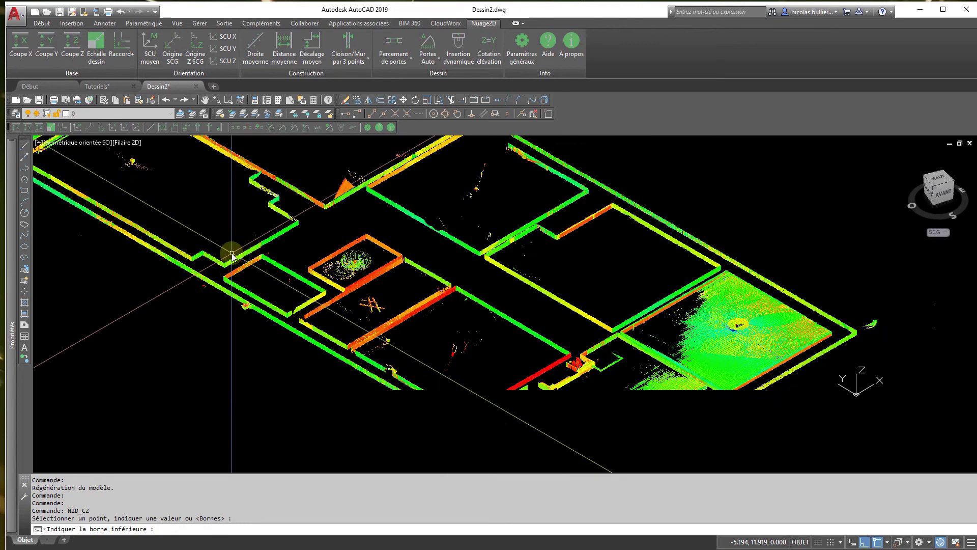
middle_drag(342, 304, 360, 421)
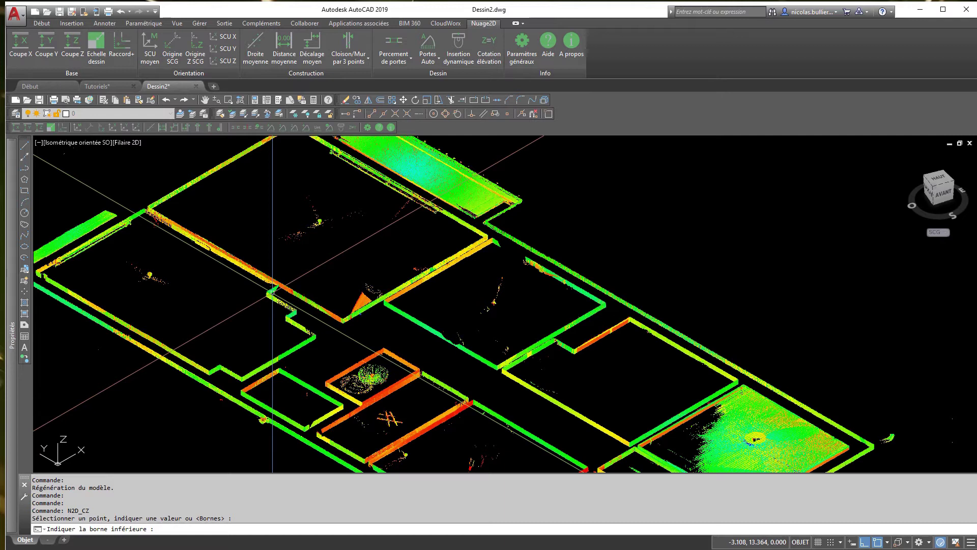
middle_drag(327, 352, 314, 299)
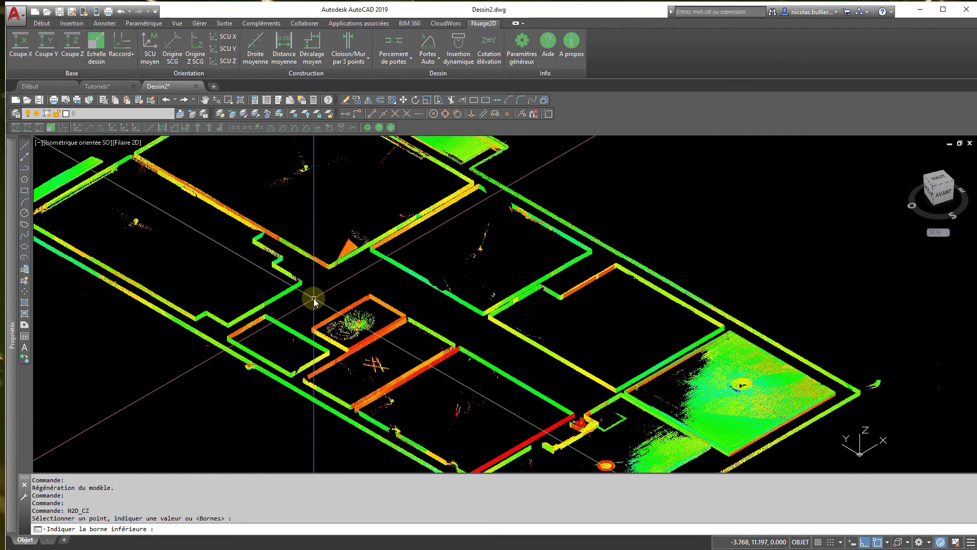